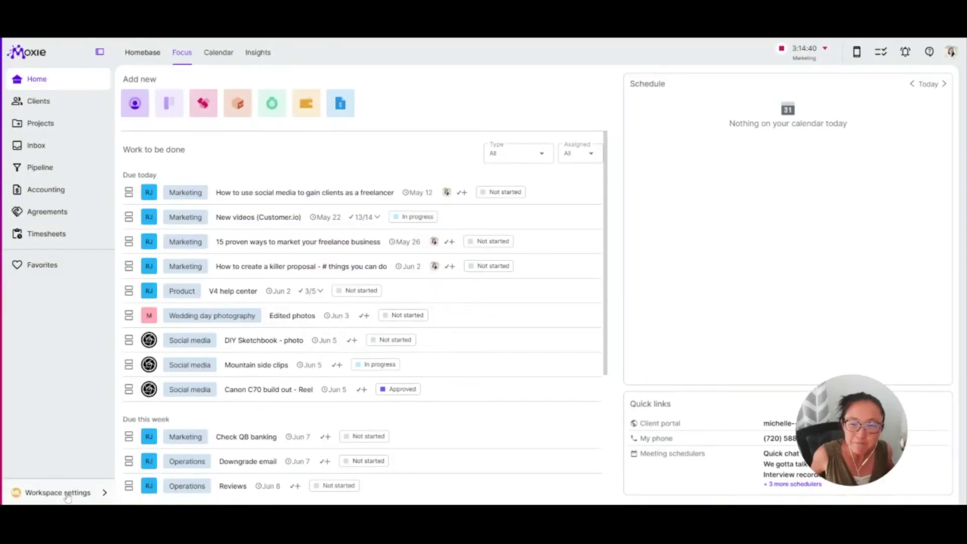
Go from Workspace settings to the Meeting schedulers list showing the six existing schedulers
left_click(69, 496)
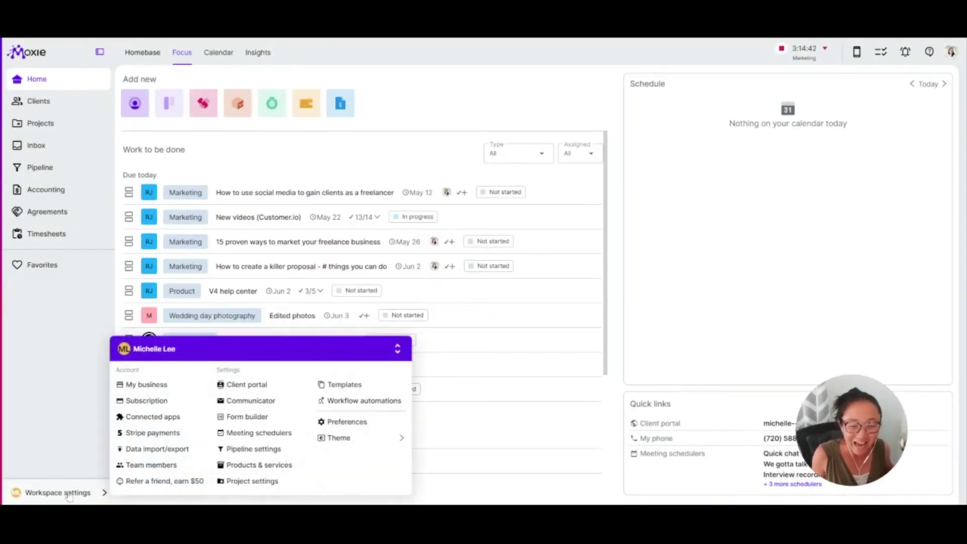
left_click(285, 434)
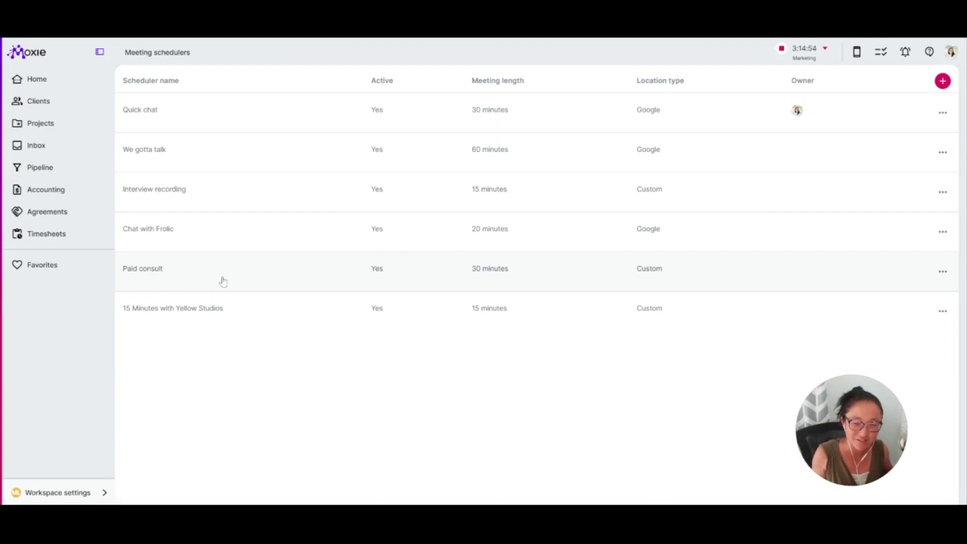
left_click(88, 496)
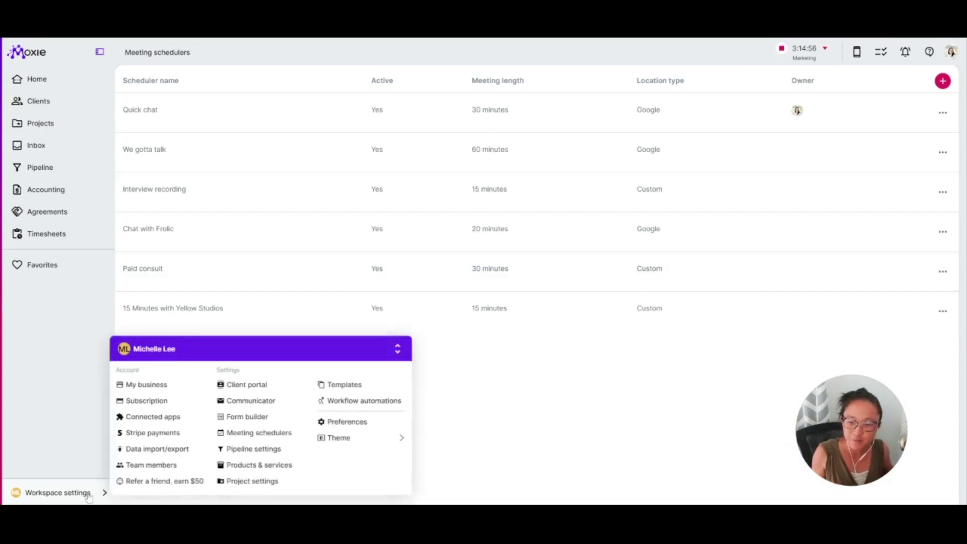
left_click(287, 434)
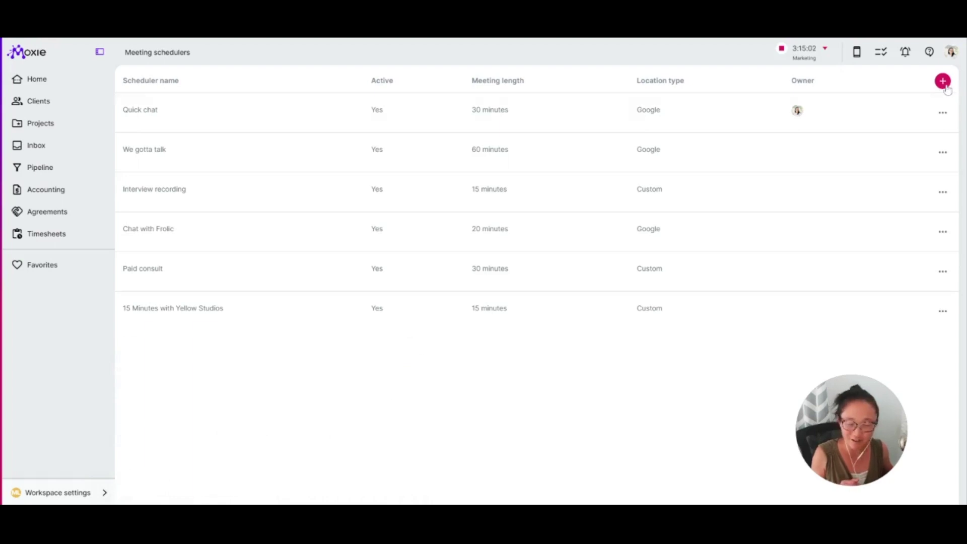
Open the Paid consult scheduler and change its meeting location to Custom
left_click(238, 273)
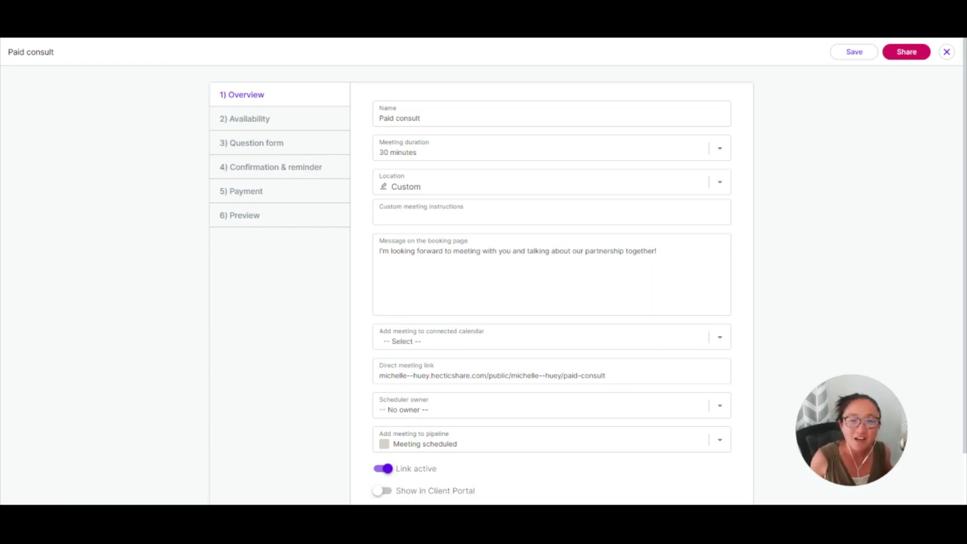
left_click(726, 191)
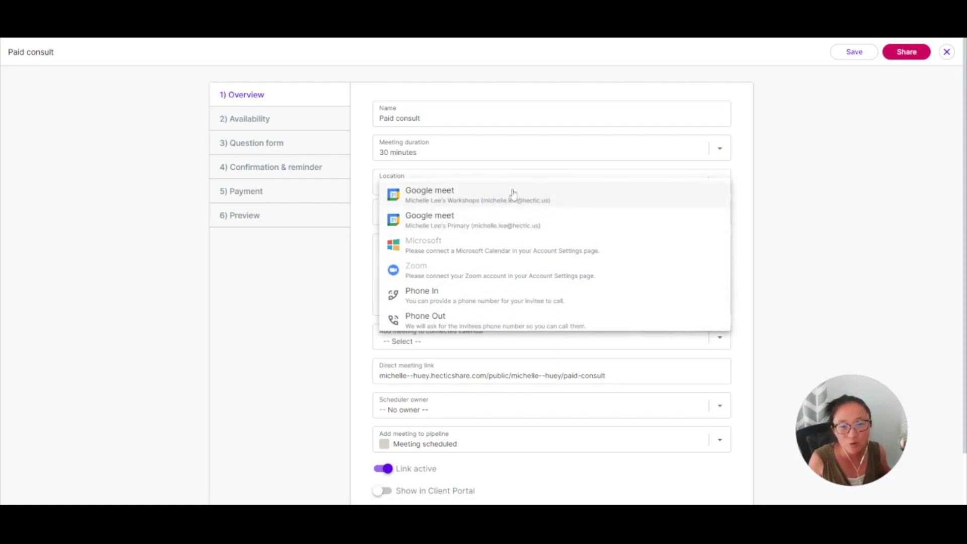
scroll(559, 272, "down", 2)
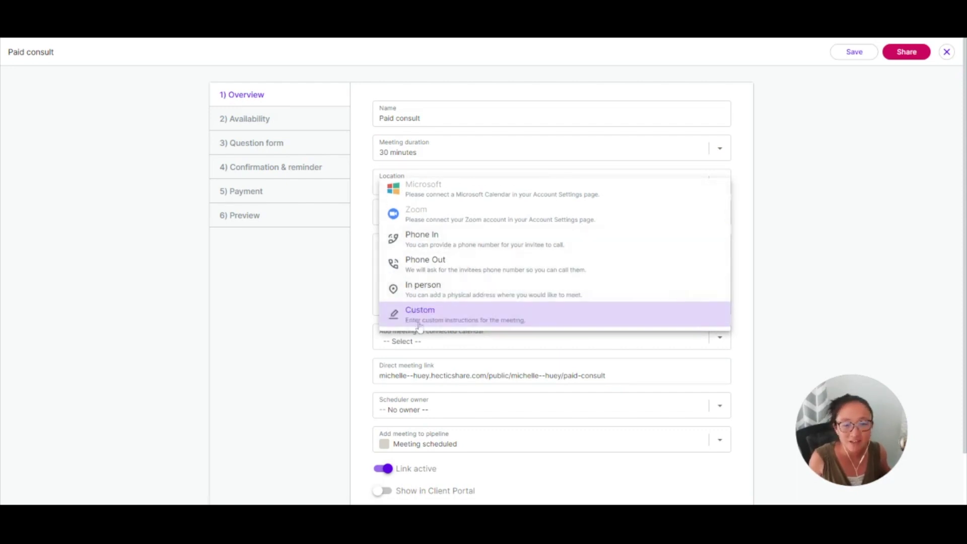
left_click(486, 324)
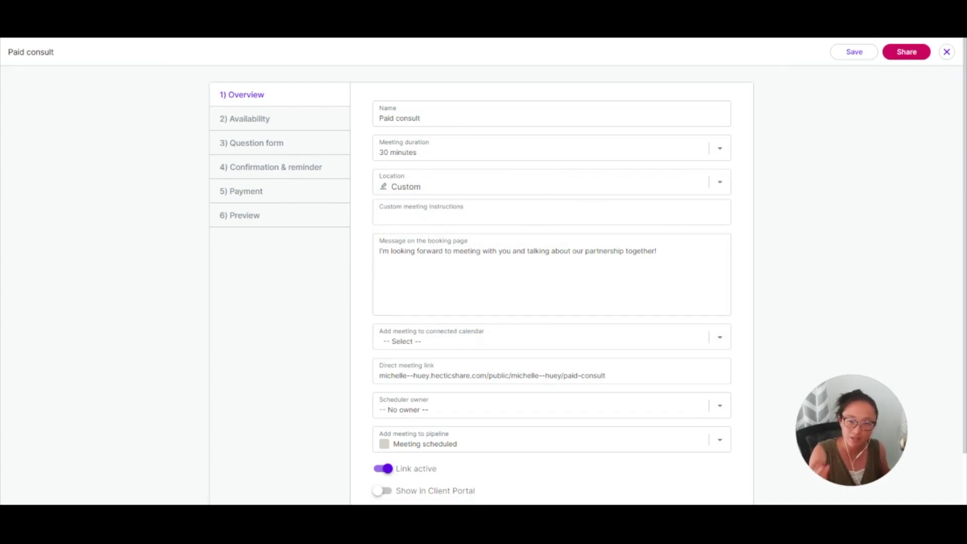
scroll(835, 272, "down", 2)
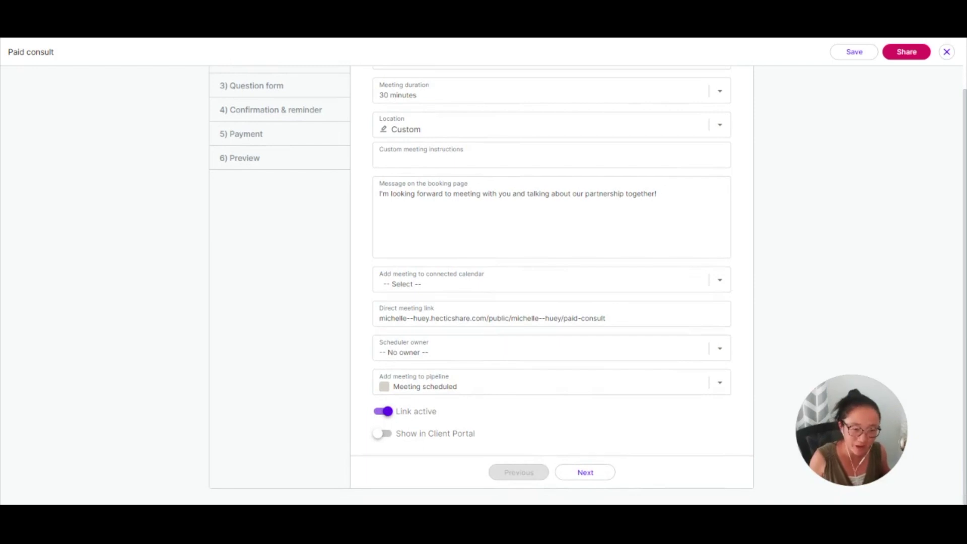
left_click(720, 288)
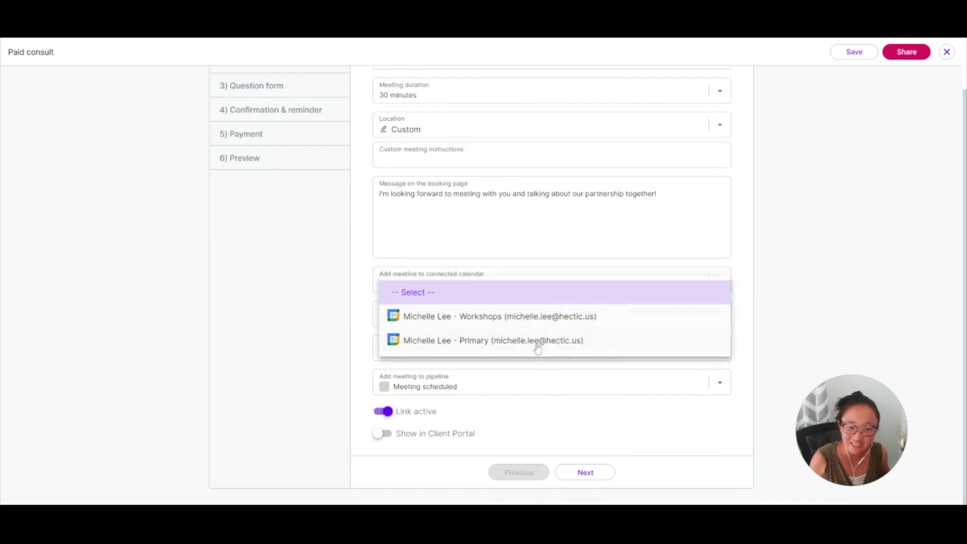
left_click(806, 289)
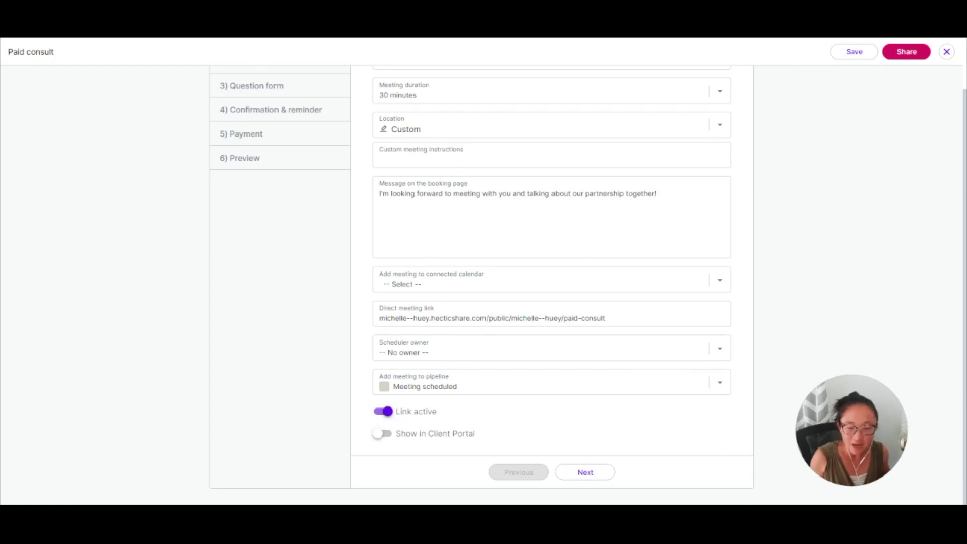
left_click(724, 351)
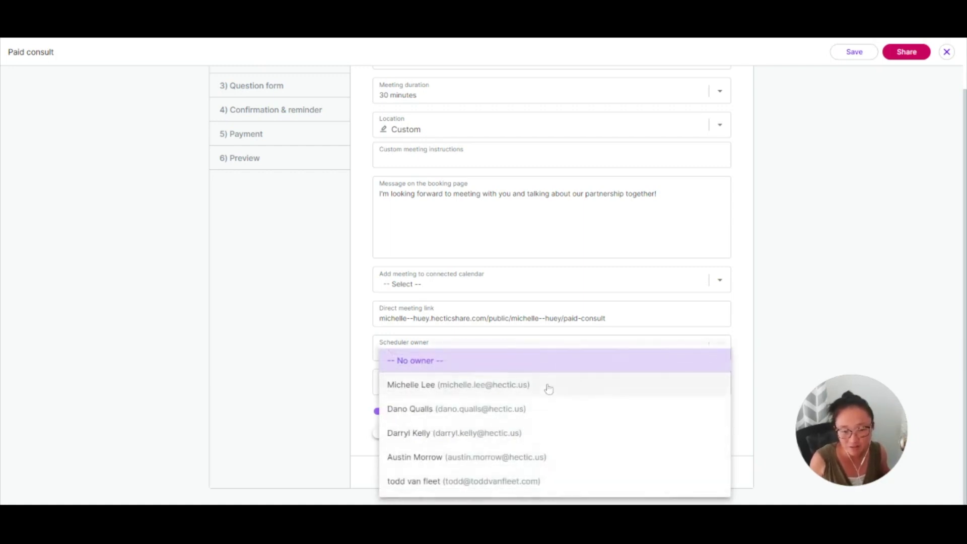
left_click(814, 308)
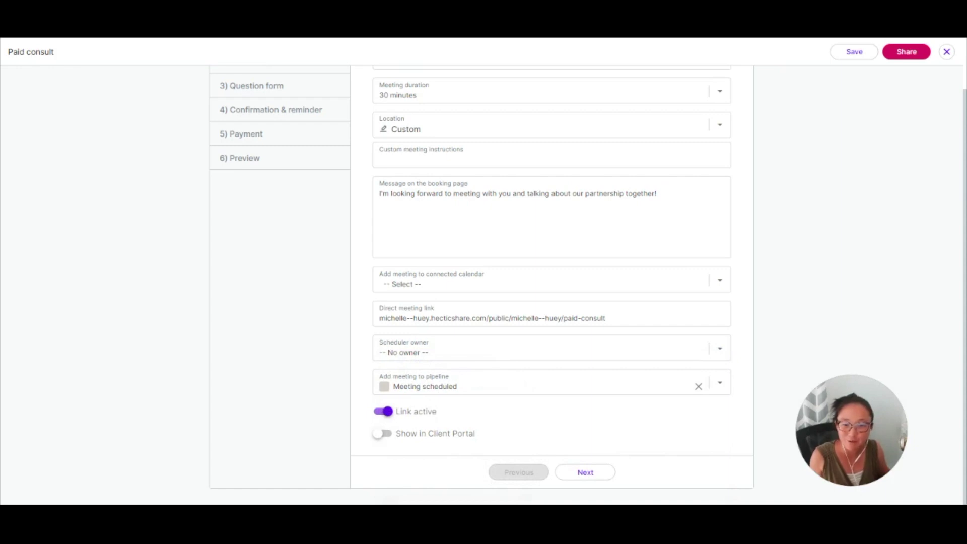
left_click(724, 384)
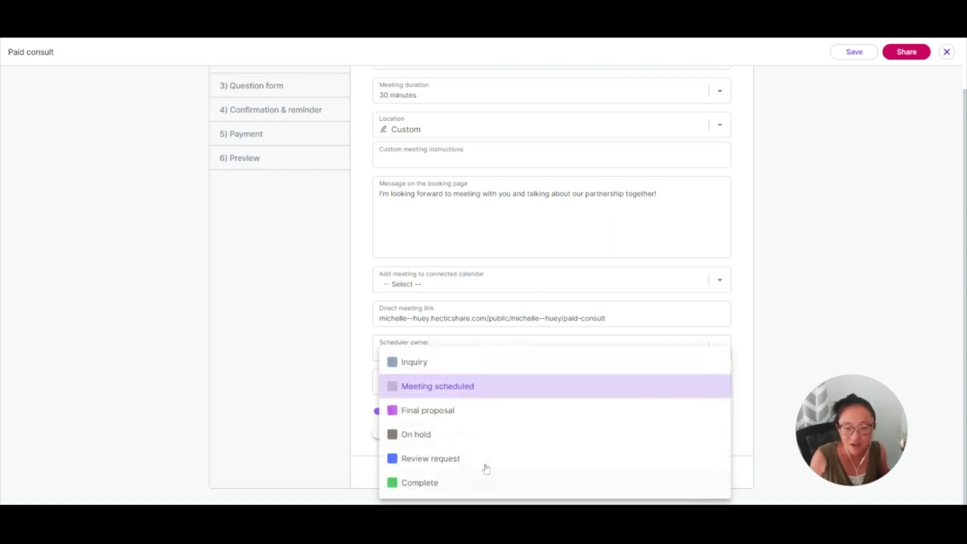
left_click(253, 443)
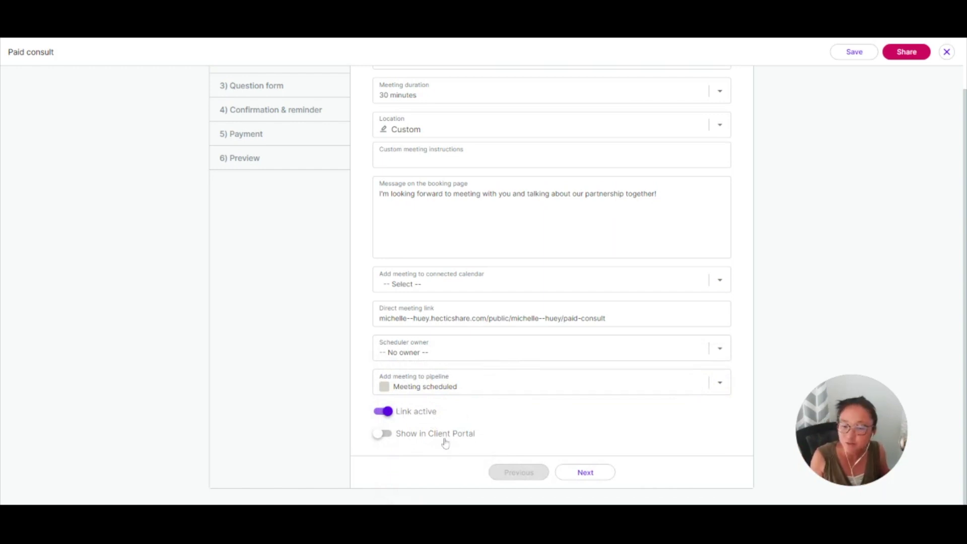
scroll(511, 412, "up", 1)
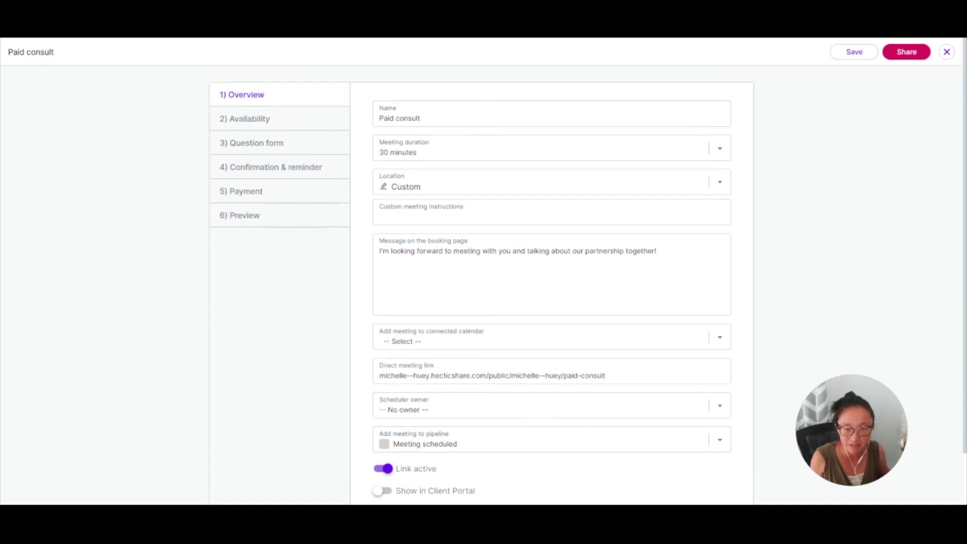
left_click(279, 127)
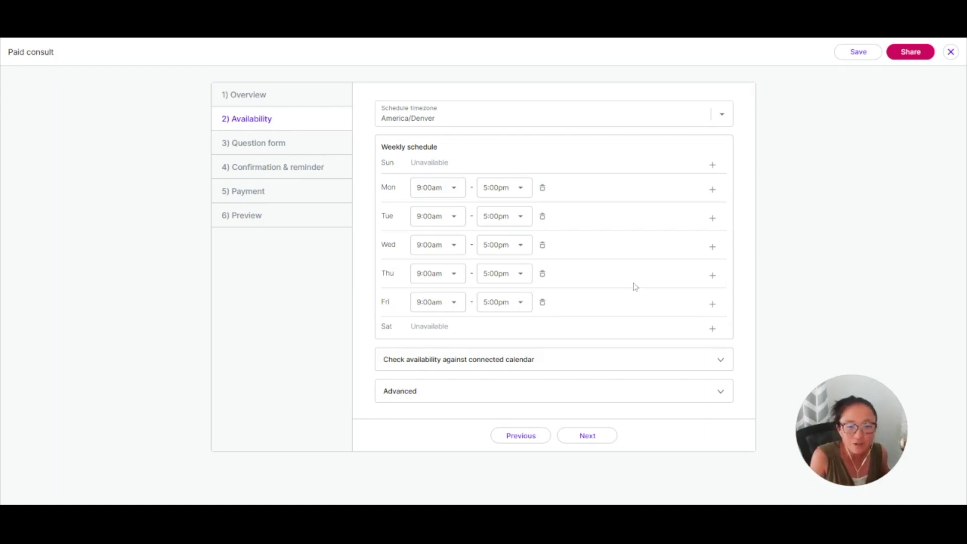
Split Monday's availability into 9:00am–1:15pm and 2:00pm–4:45pm
left_click(518, 185)
scroll(511, 274, "down", 20)
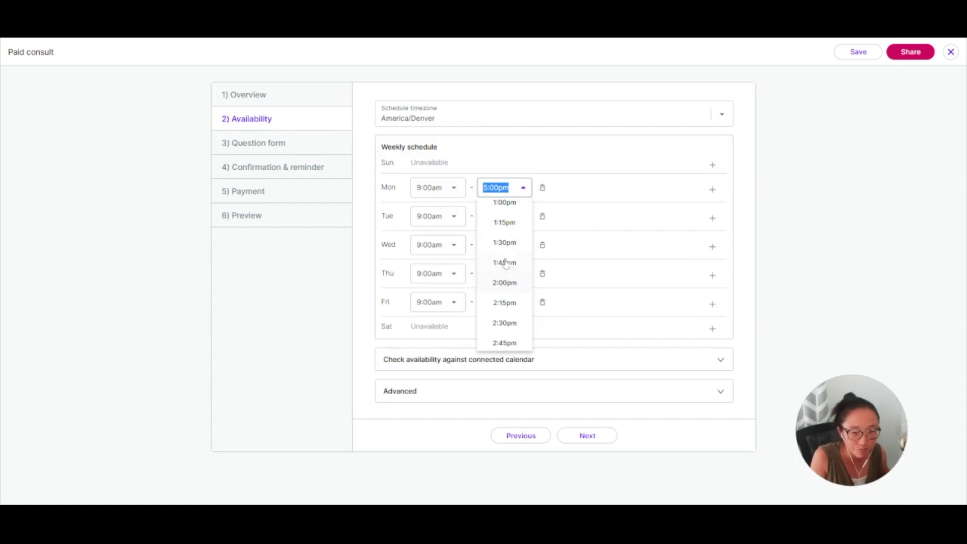
left_click(504, 222)
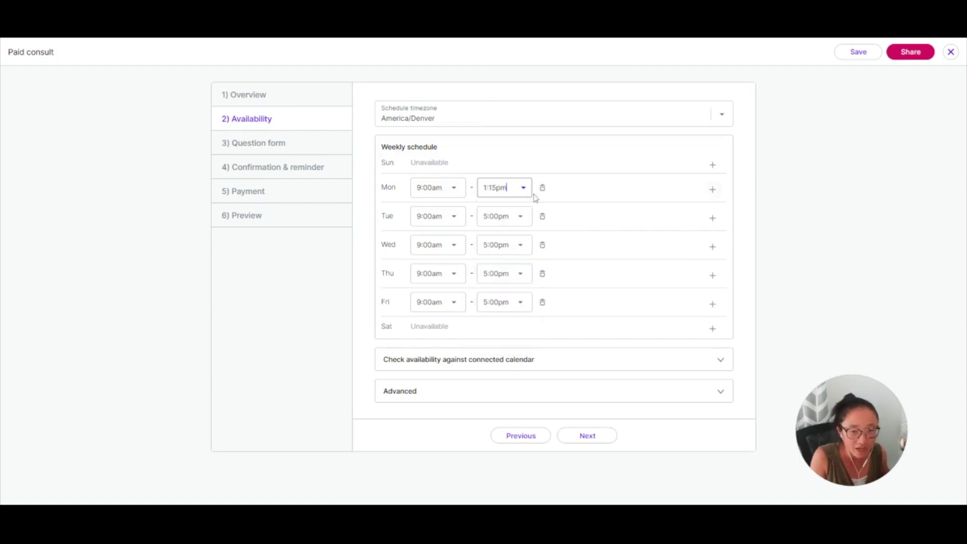
left_click(712, 189)
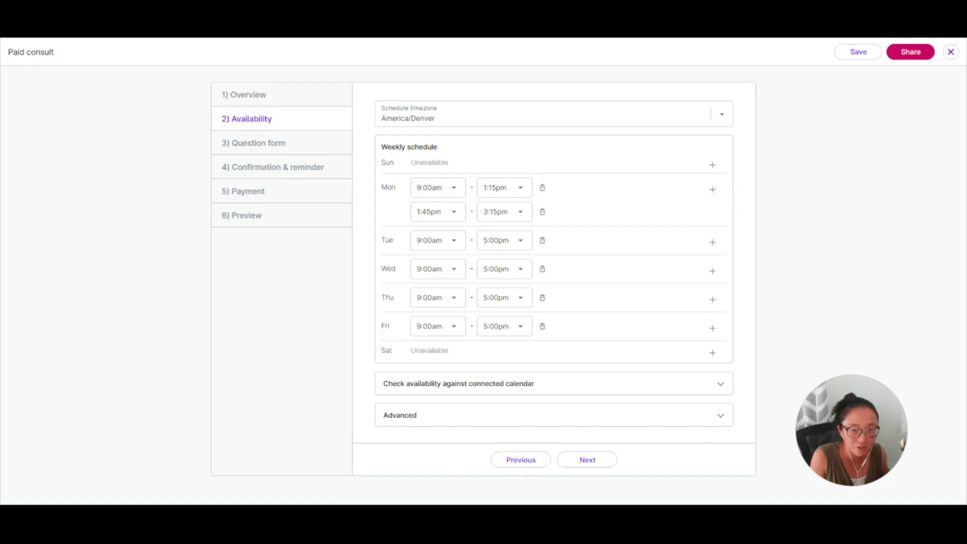
left_click(434, 212)
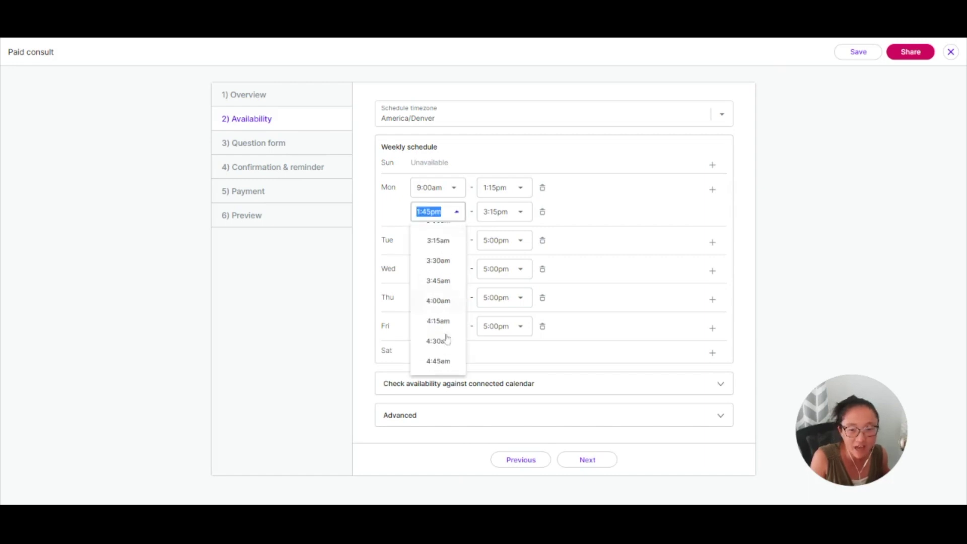
left_click(438, 300)
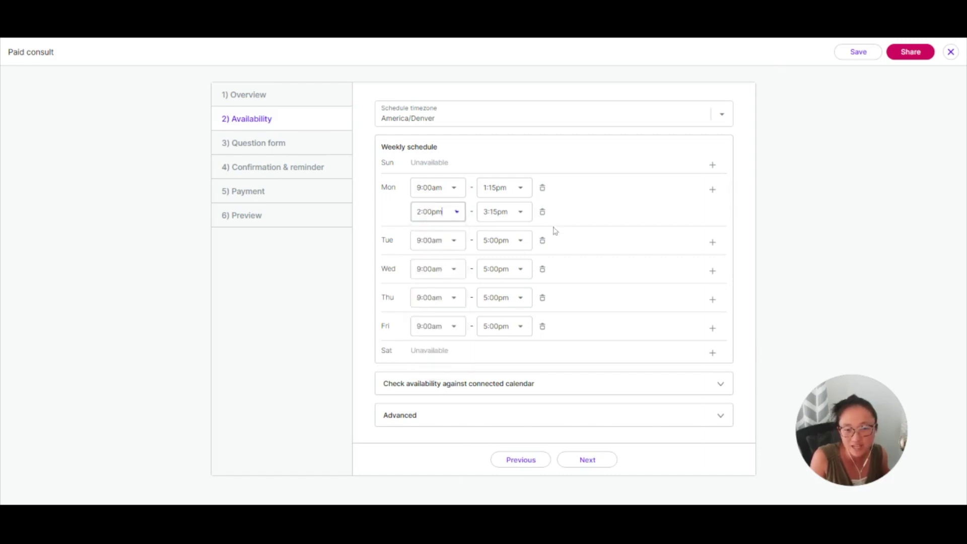
left_click(496, 212)
scroll(503, 302, "down", 10)
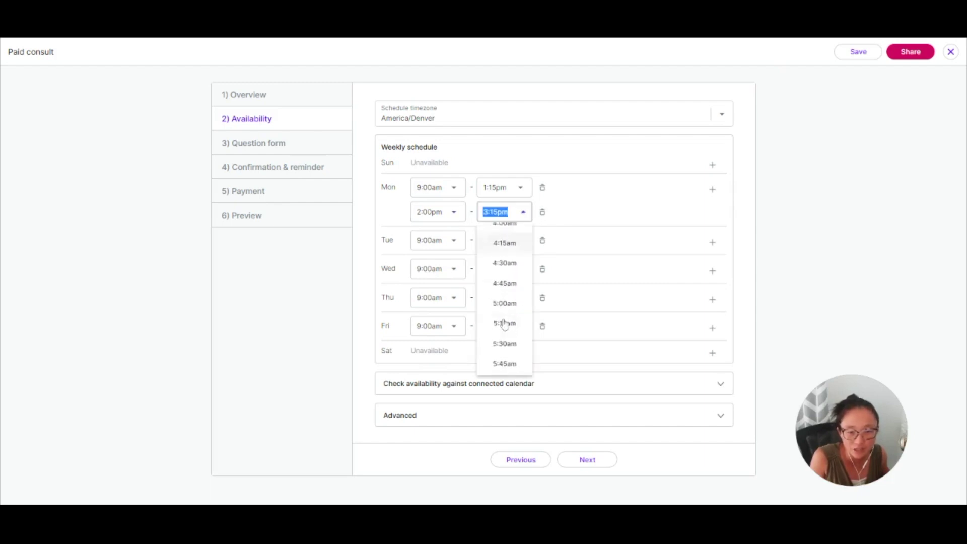
scroll(502, 341, "up", 6)
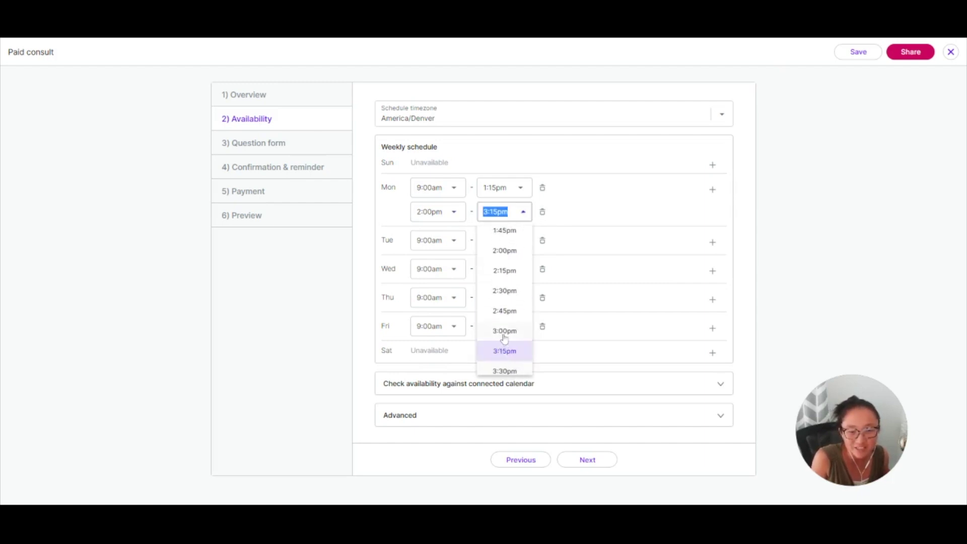
left_click(507, 270)
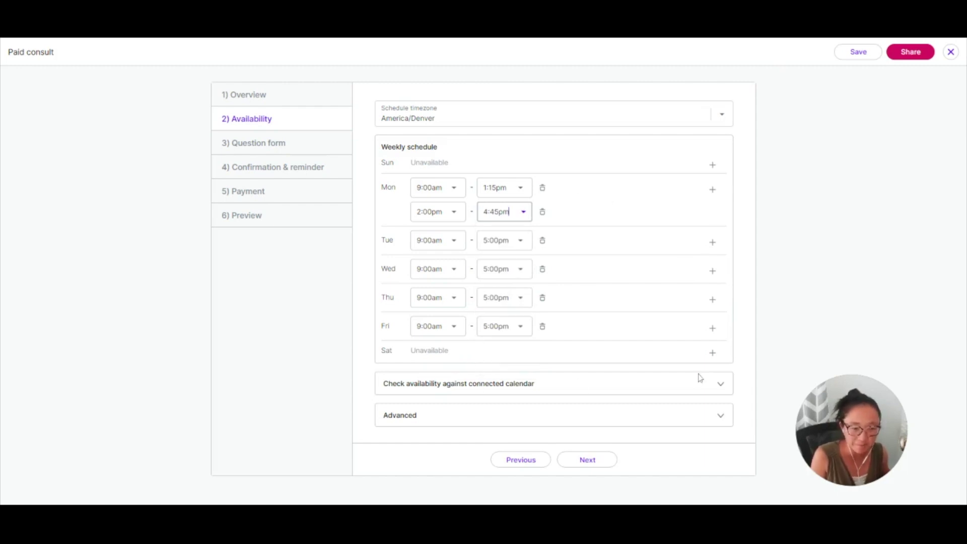
Expand 'Check availability against connected calendar' and the advanced scheduling options
left_click(718, 385)
scroll(762, 345, "down", 1)
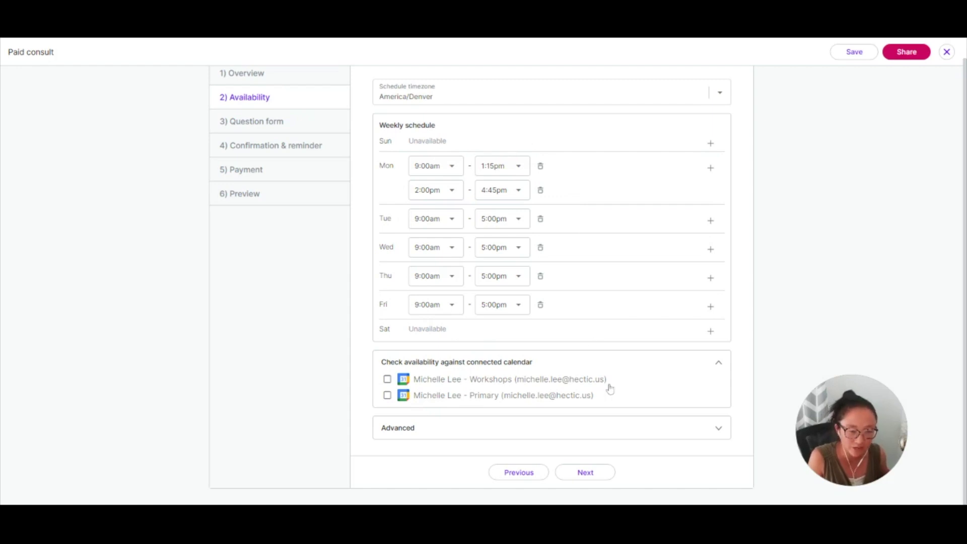
left_click(645, 427)
Keep max bookings per day at No limit and set minimum booking notice to 1 Day
scroll(735, 410, "down", 5)
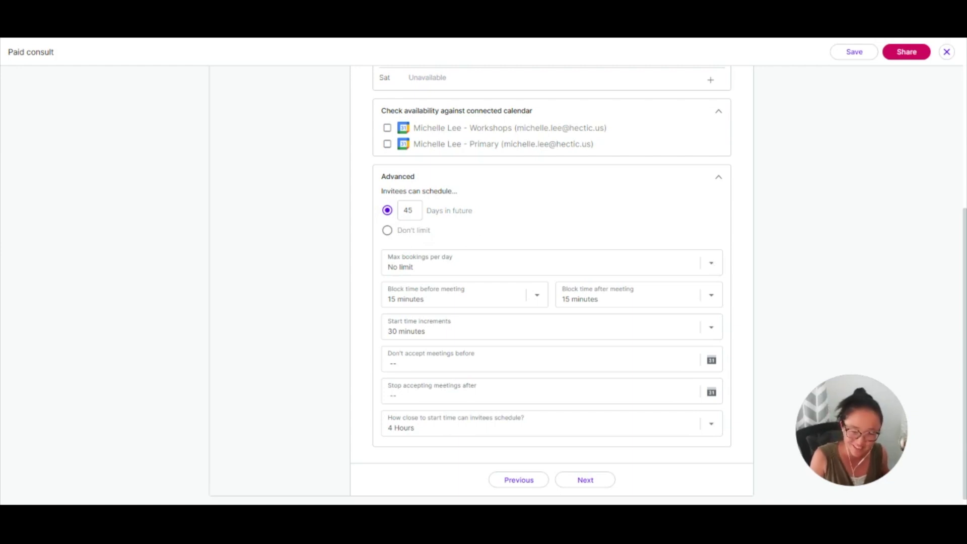
left_click(711, 264)
left_click(831, 278)
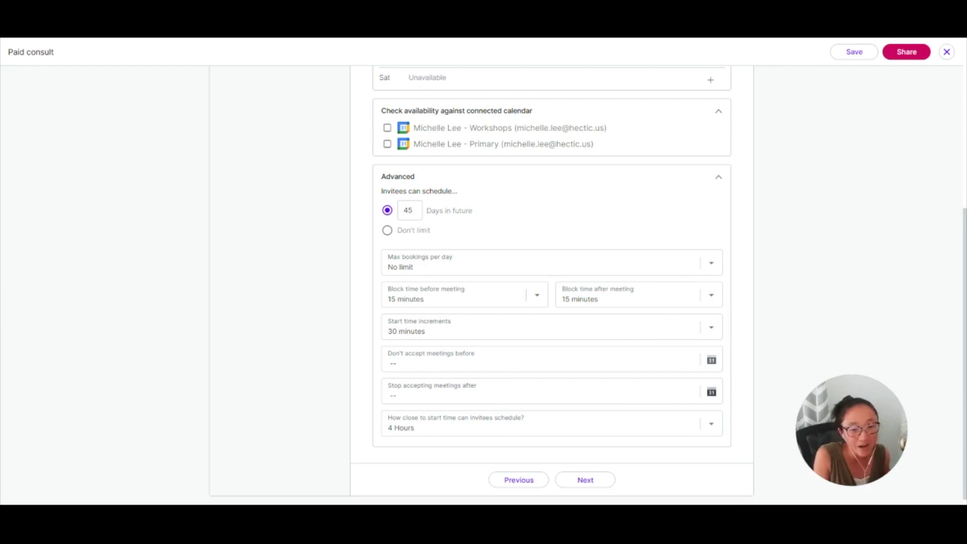
left_click(711, 430)
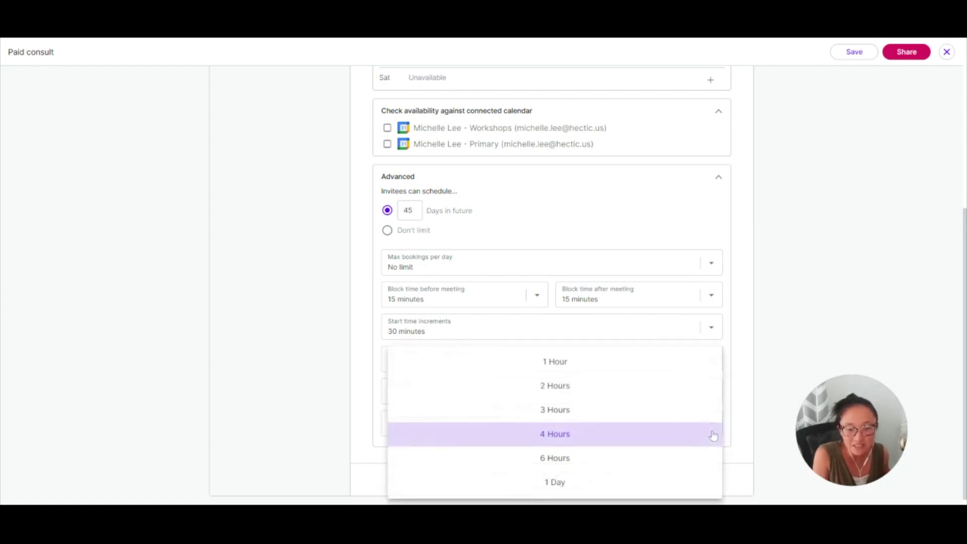
left_click(554, 482)
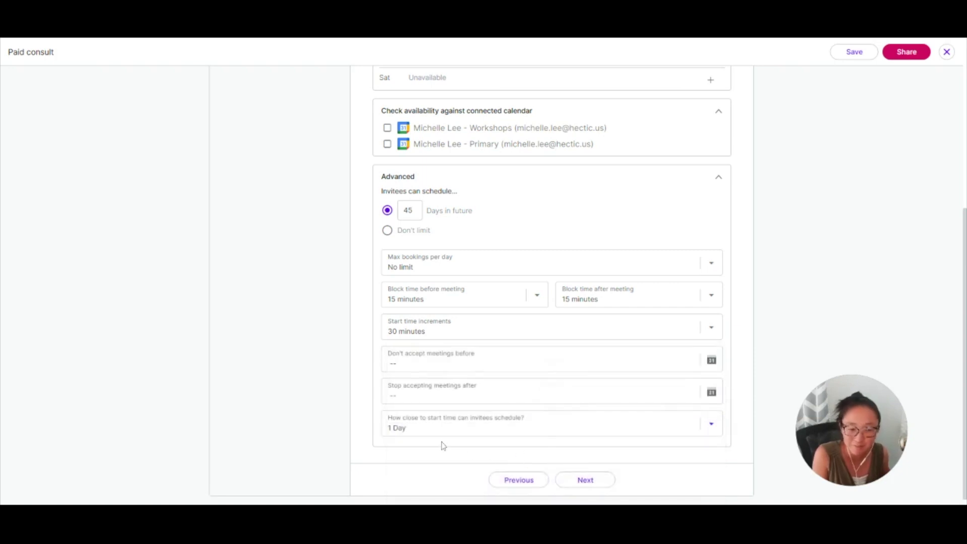
scroll(441, 446, "up", 5)
left_click(284, 145)
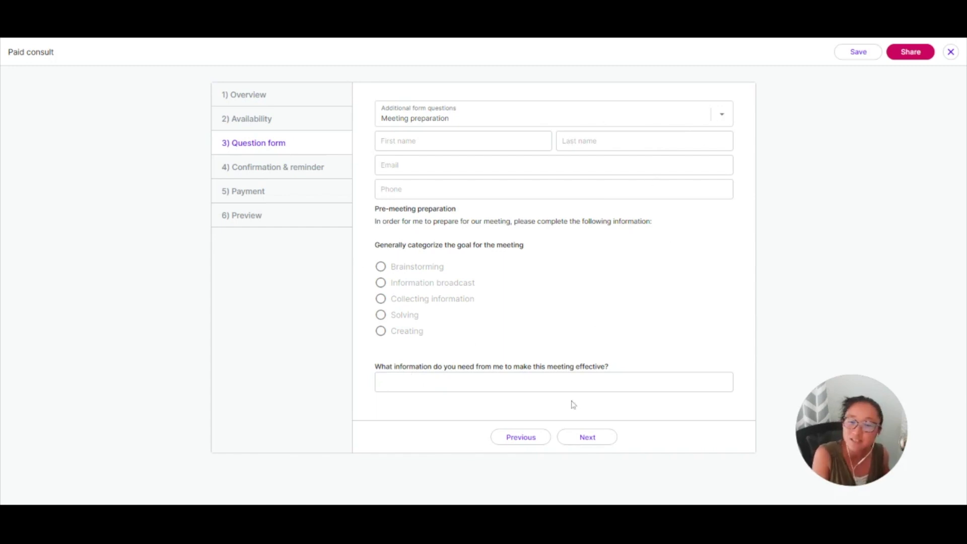
left_click(300, 171)
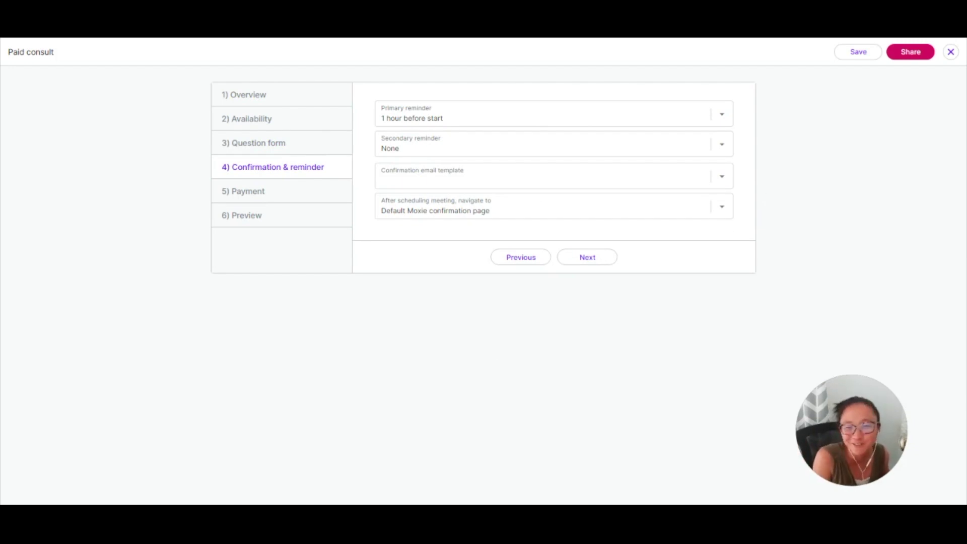
Leave the confirmation email template empty, clearing the Meeting template after selecting it
left_click(725, 182)
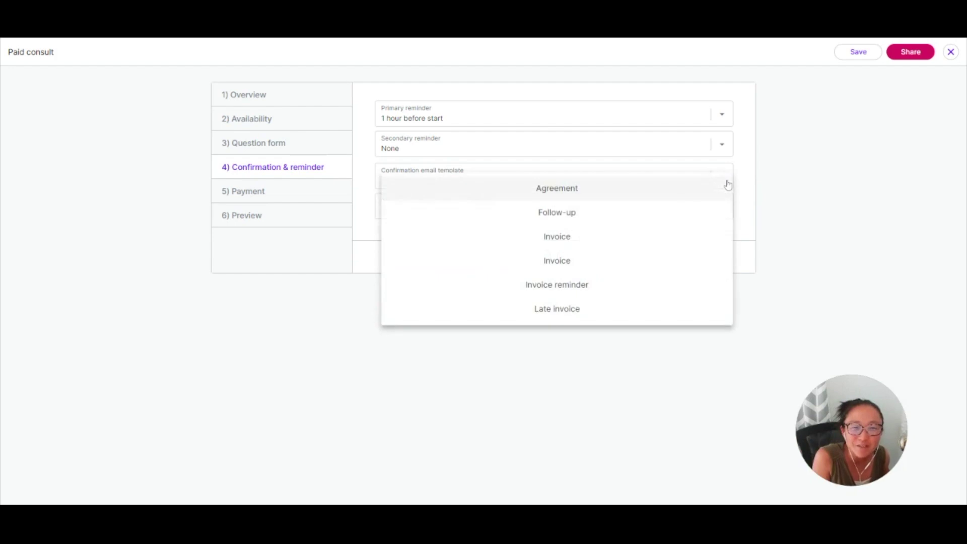
left_click(788, 177)
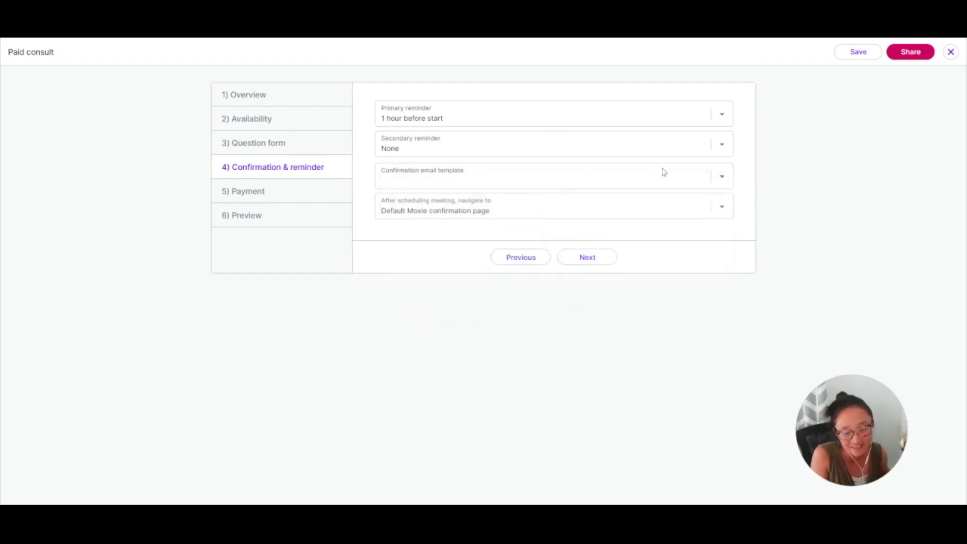
left_click(729, 183)
scroll(609, 240, "down", 5)
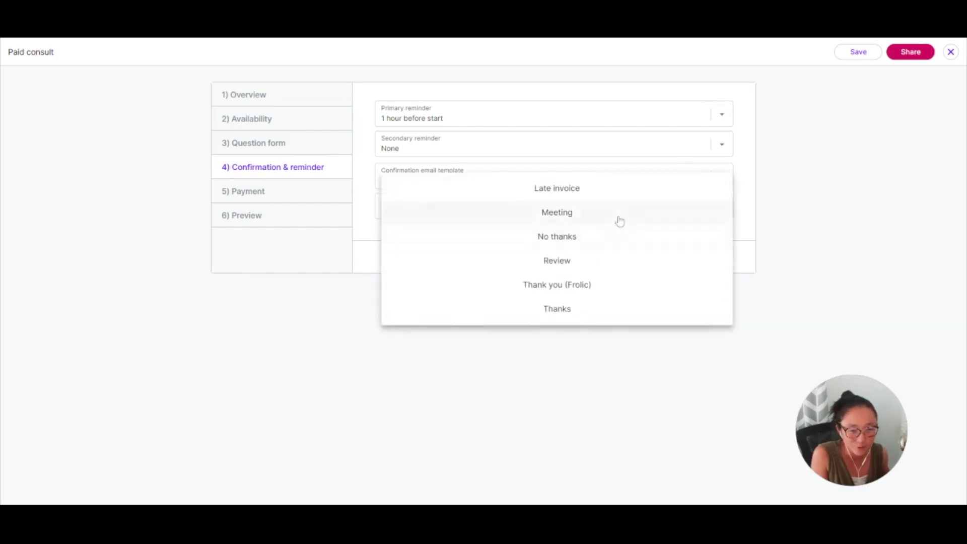
left_click(619, 221)
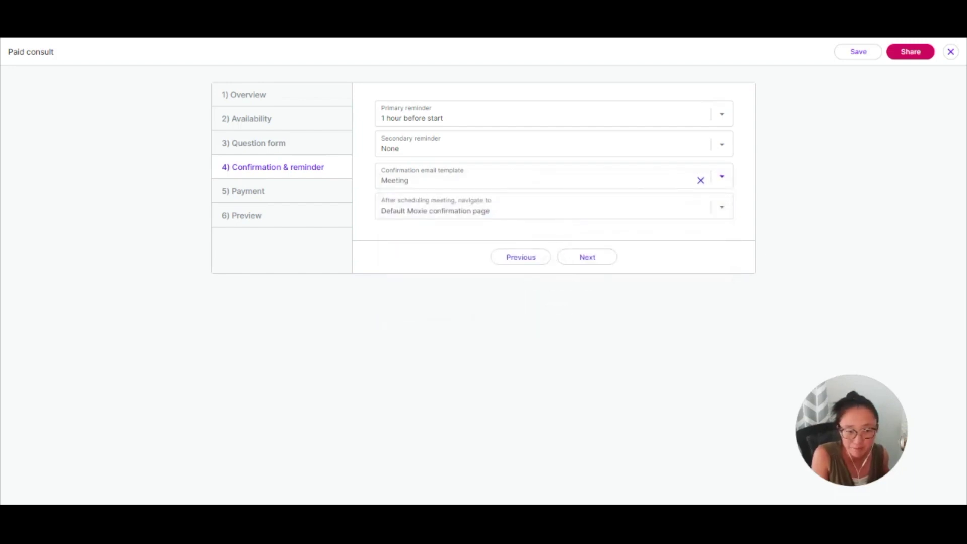
left_click(700, 180)
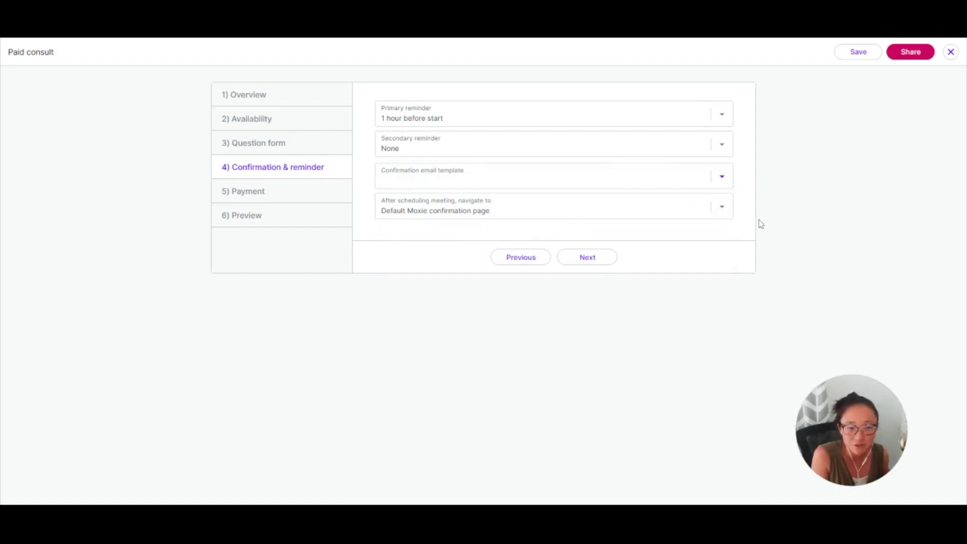
Keep the Default Moxie confirmation page as the after-booking destination
left_click(723, 210)
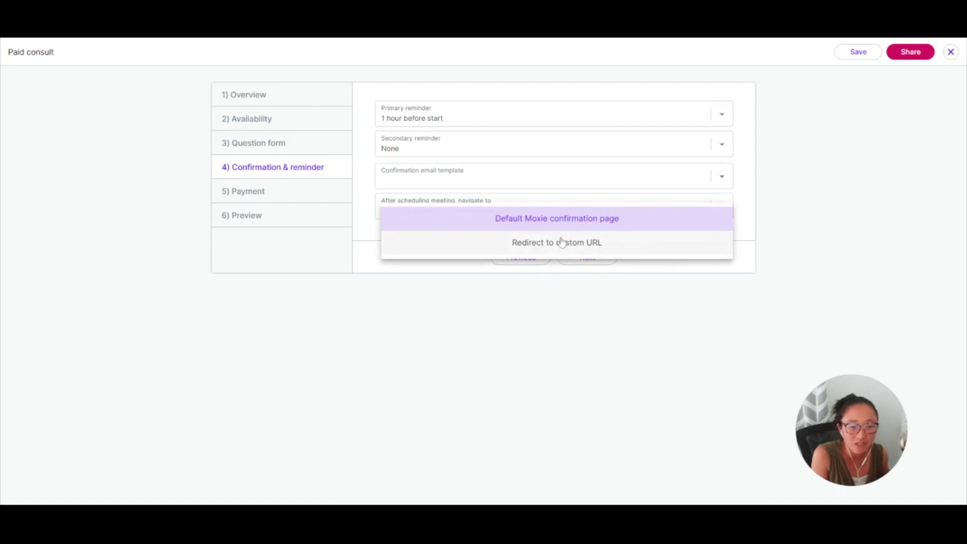
left_click(584, 220)
left_click(275, 194)
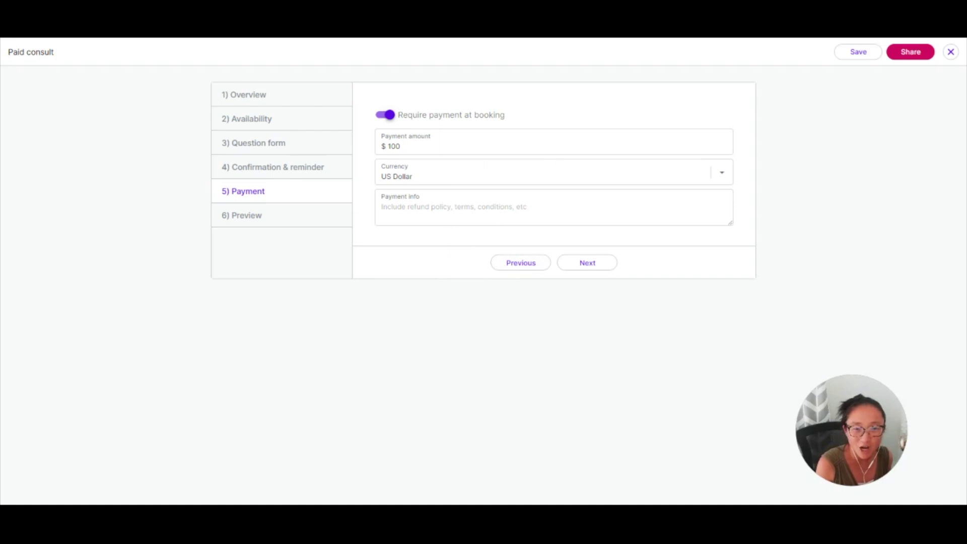
left_click(267, 222)
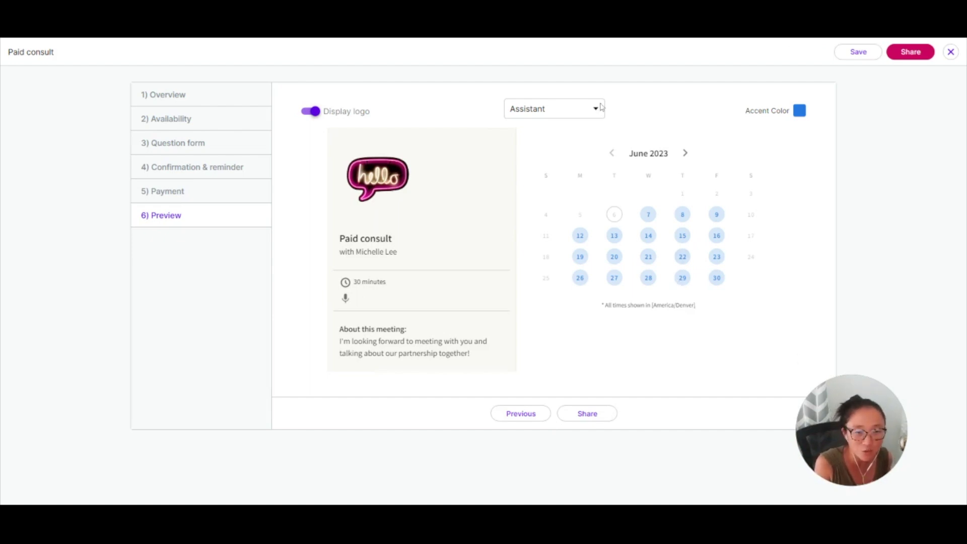
Show the available half-hour slots for June 15, 2023 in the booking preview
left_click(687, 236)
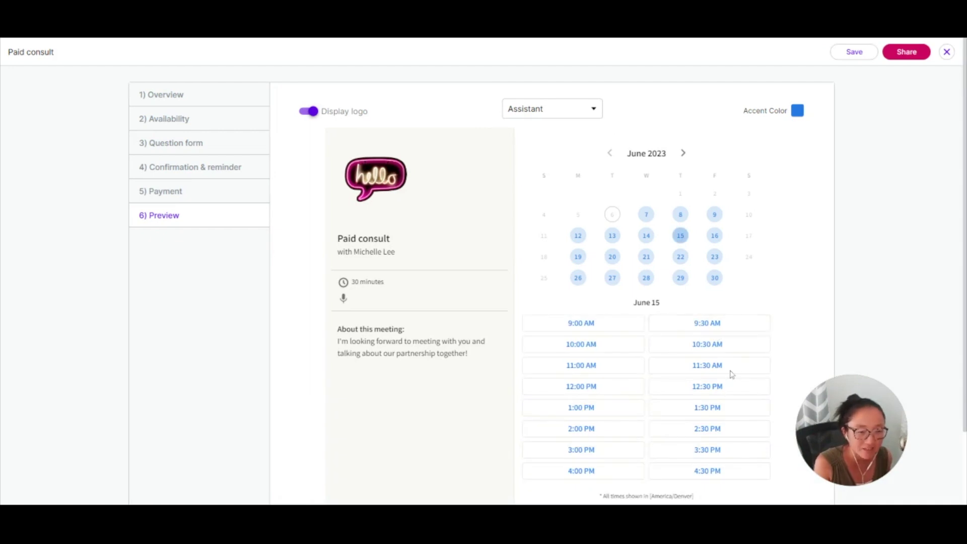
scroll(691, 481, "down", 1)
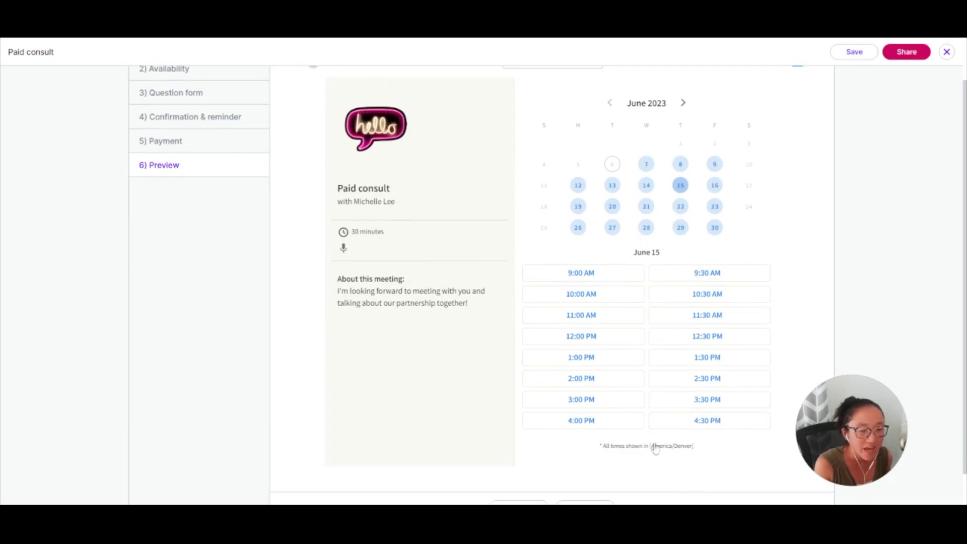
scroll(692, 443, "up", 1)
Confirm the 10:00 AM June 15 slot and review the invitee form with $100 payment
left_click(587, 347)
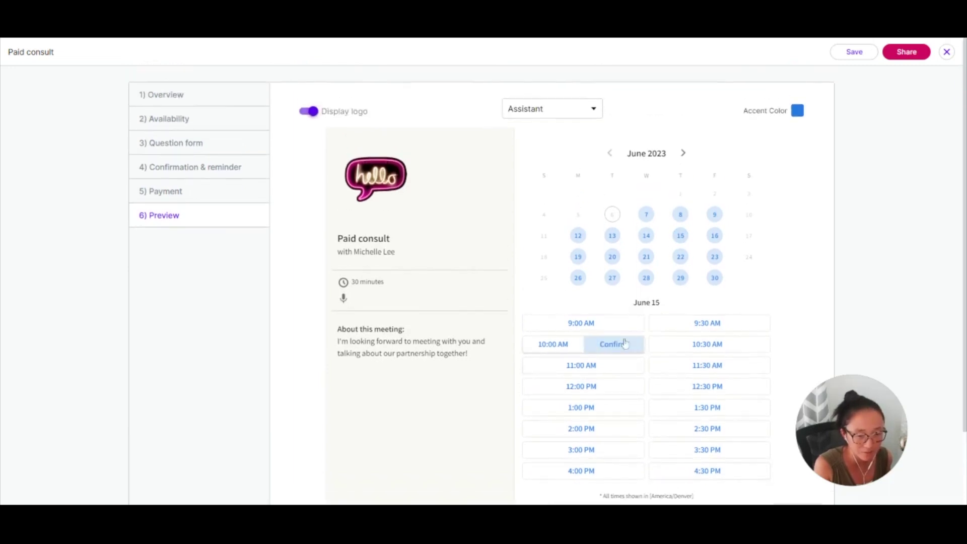
left_click(603, 342)
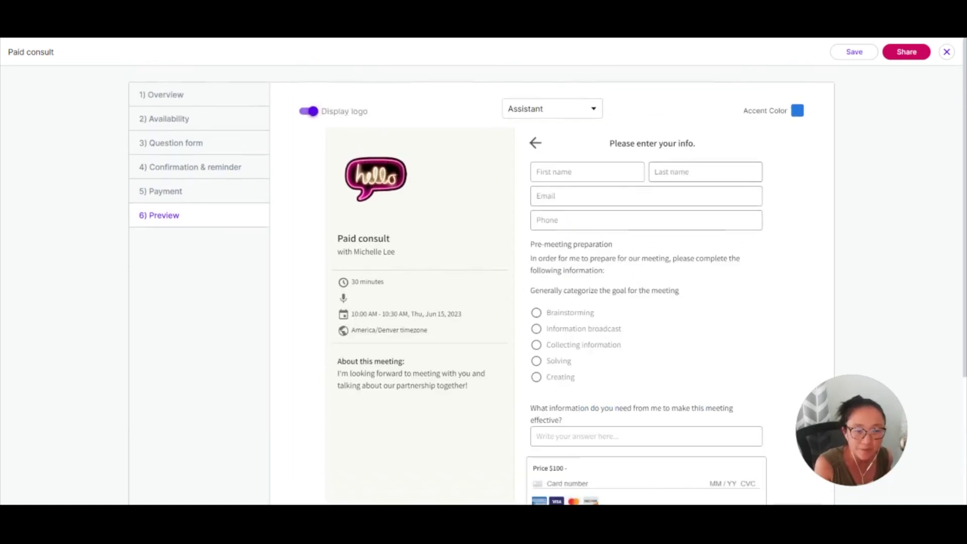
scroll(669, 240, "down", 2)
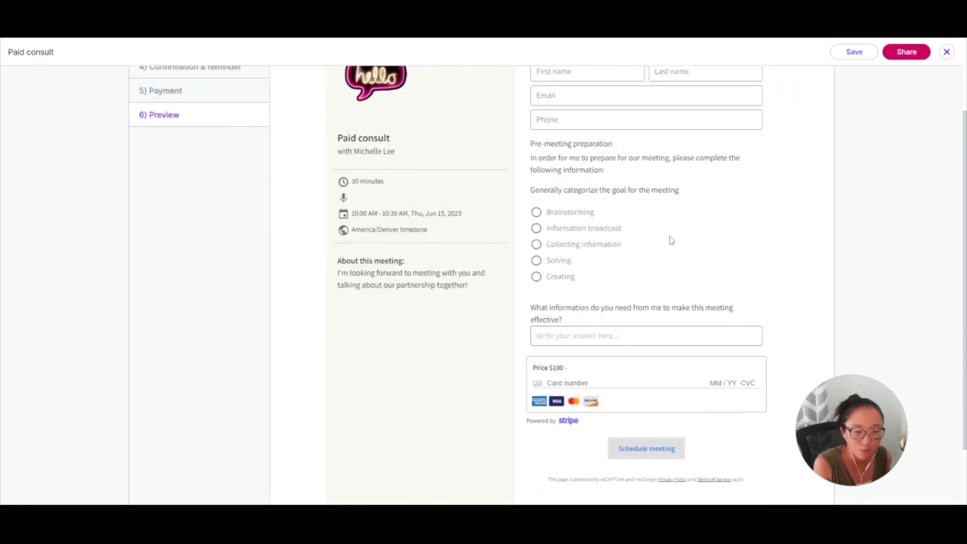
scroll(669, 239, "up", 2)
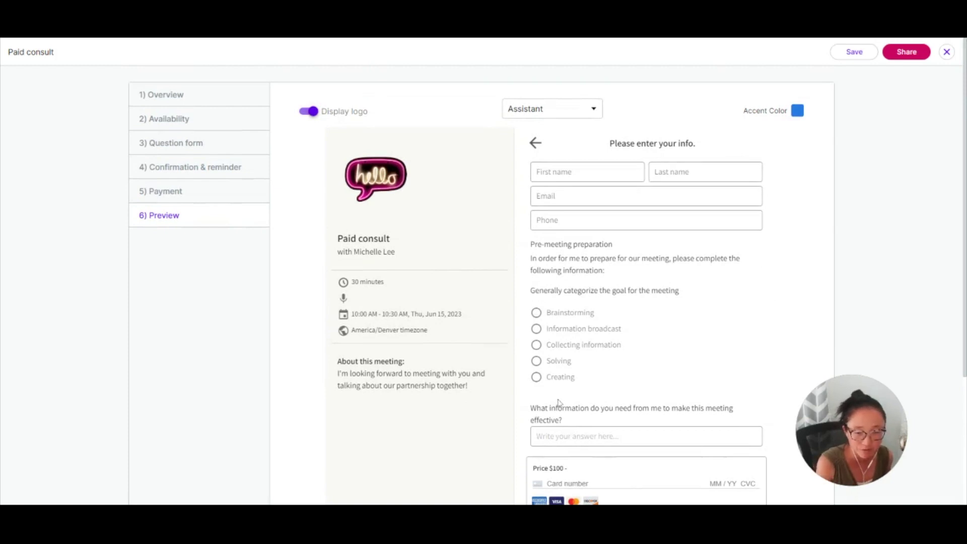
scroll(557, 401, "down", 1)
scroll(596, 412, "down", 1)
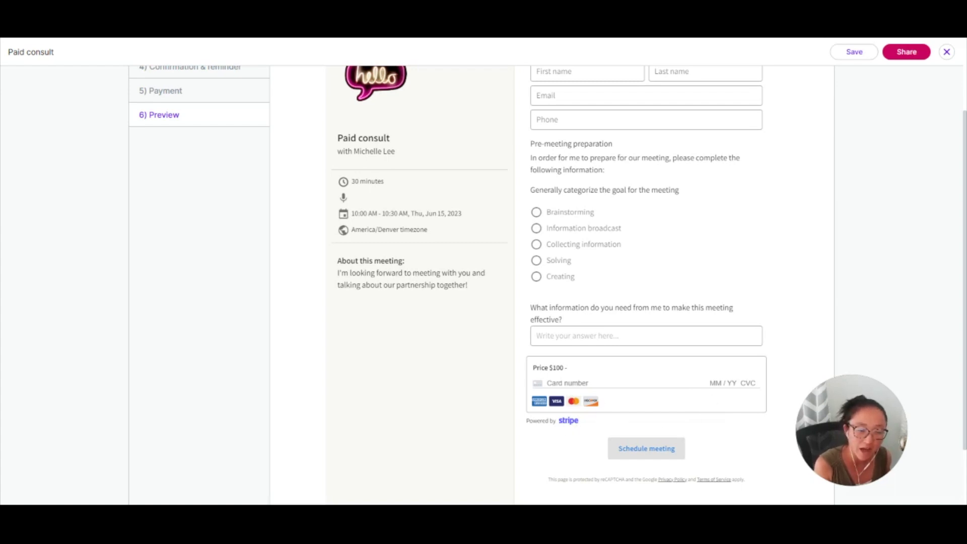
left_click(647, 449)
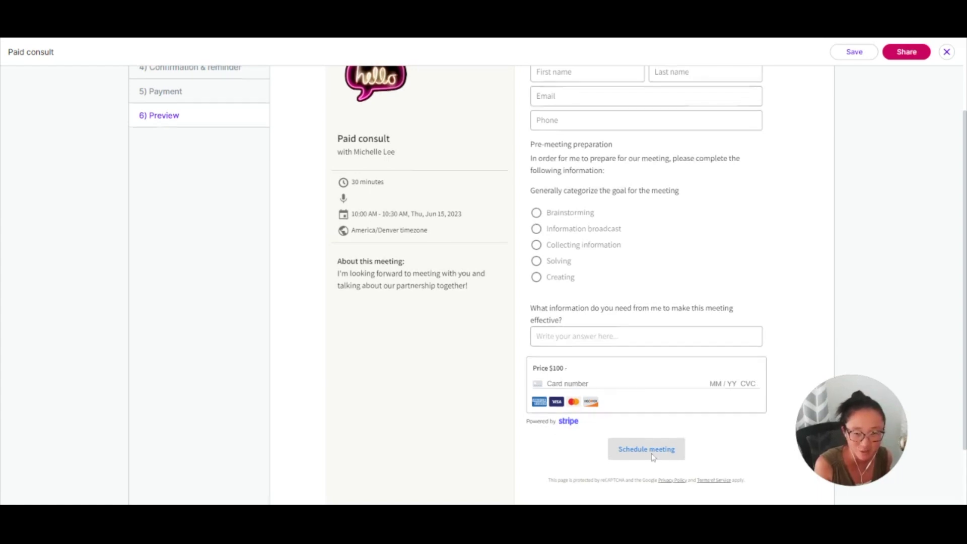